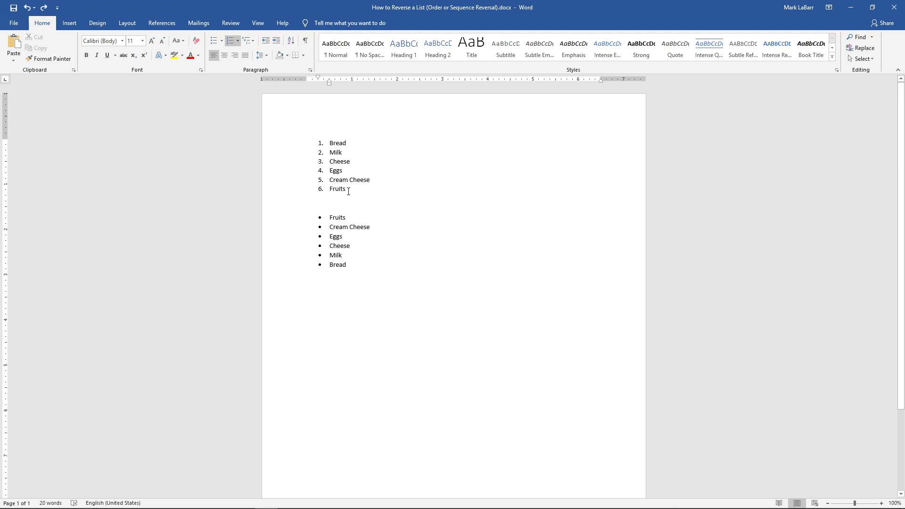
# Sort the numbered grocery list in descending order, so Milk is first and Bread last
pyautogui.moveTo(345, 188); pyautogui.dragTo(328, 142)
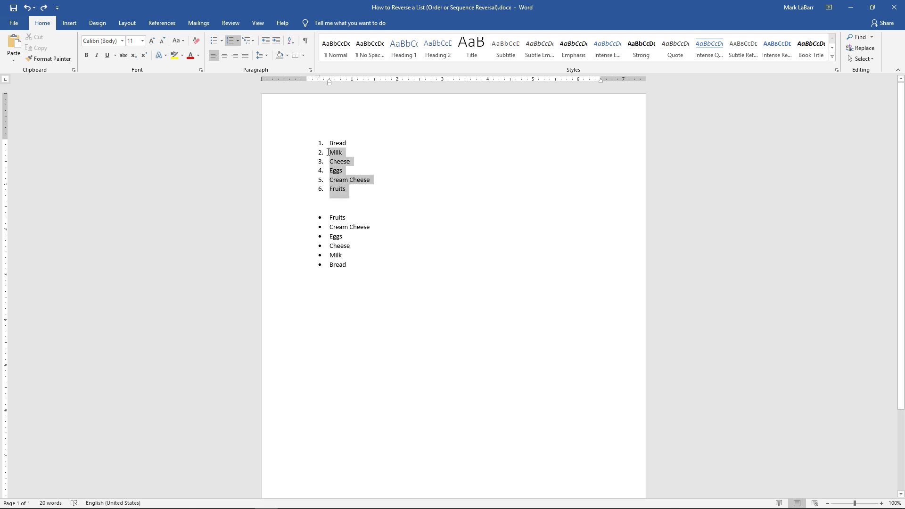
pyautogui.click(291, 41)
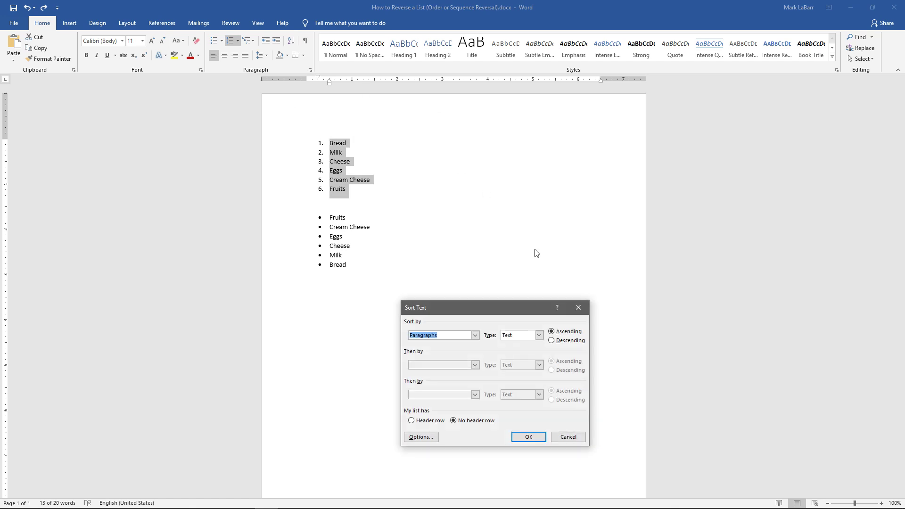
pyautogui.click(557, 341)
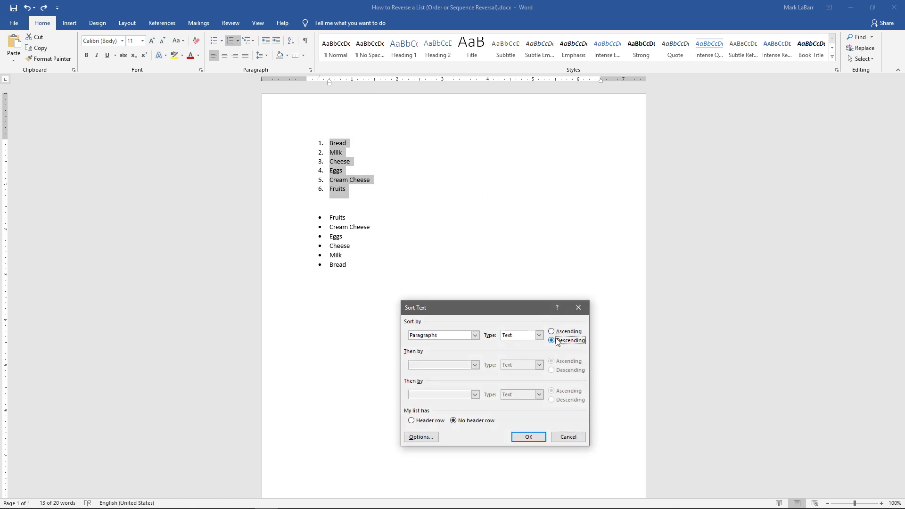
pyautogui.click(523, 437)
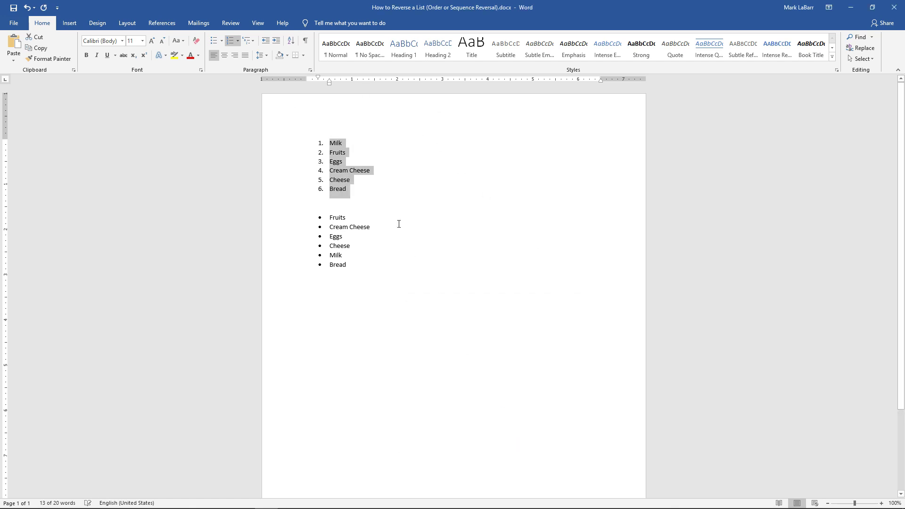
pyautogui.click(369, 189)
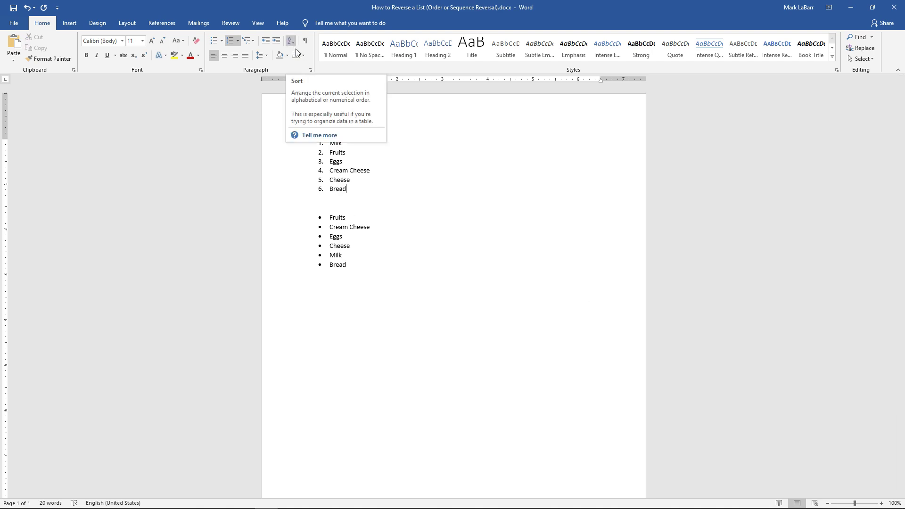
# Re-sort the numbered grocery list in ascending order, from Bread down to Milk
pyautogui.moveTo(362, 196); pyautogui.dragTo(330, 142)
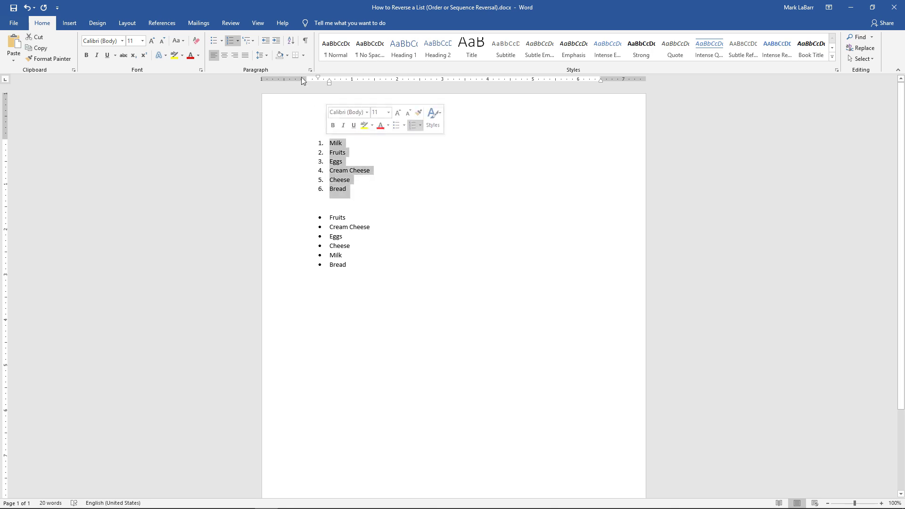
pyautogui.click(293, 44)
pyautogui.click(552, 332)
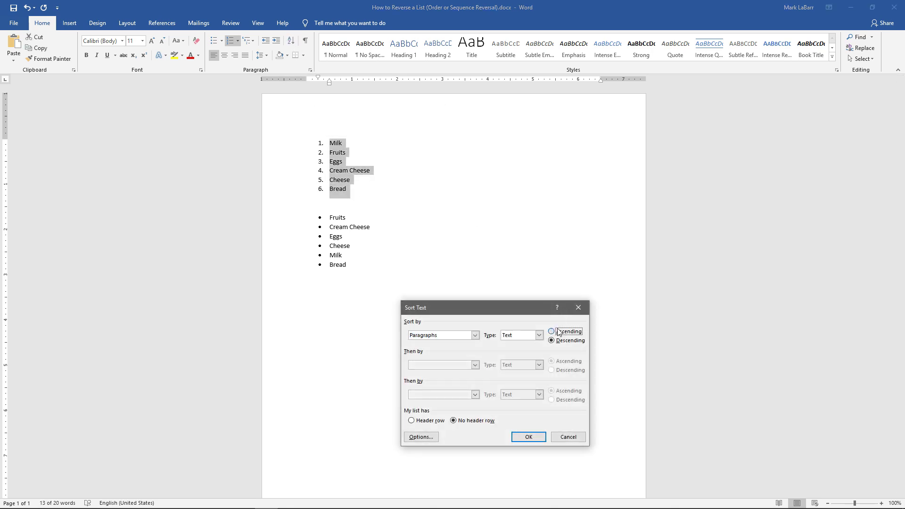
pyautogui.click(523, 435)
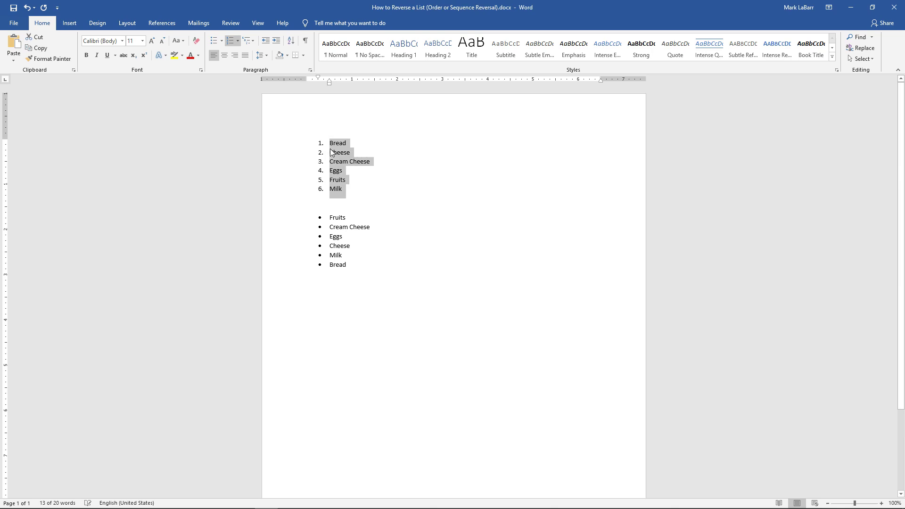
pyautogui.click(339, 144)
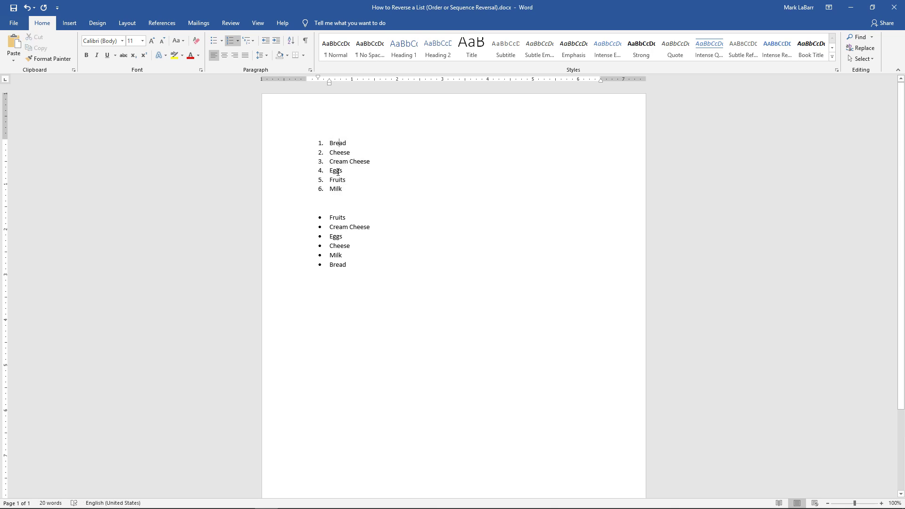
pyautogui.moveTo(345, 187); pyautogui.dragTo(329, 142)
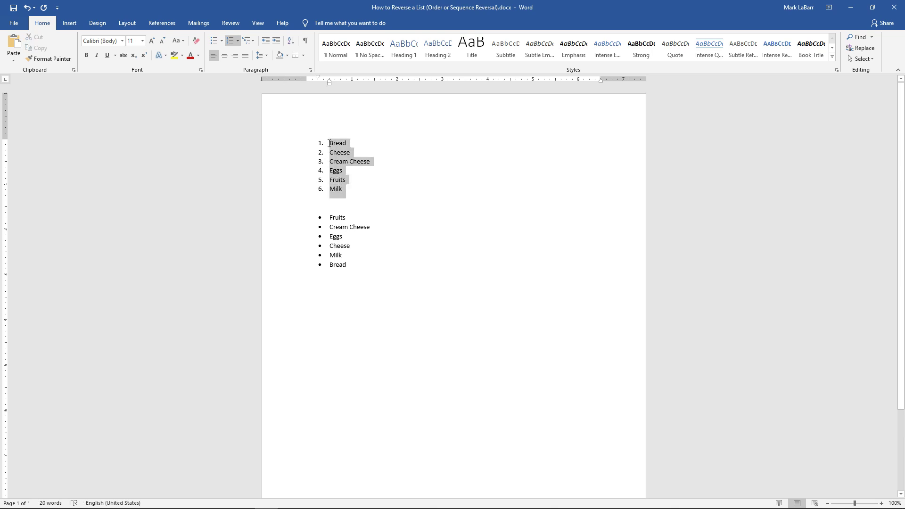
pyautogui.click(363, 191)
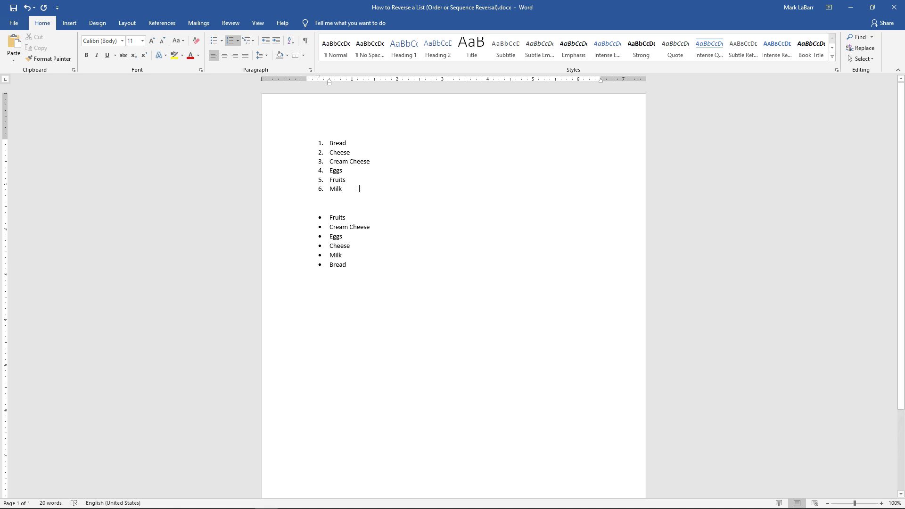
# Undo both sorts to restore the original order, and delete the bulleted copy
pyautogui.hotkey('ctrl', 'z')
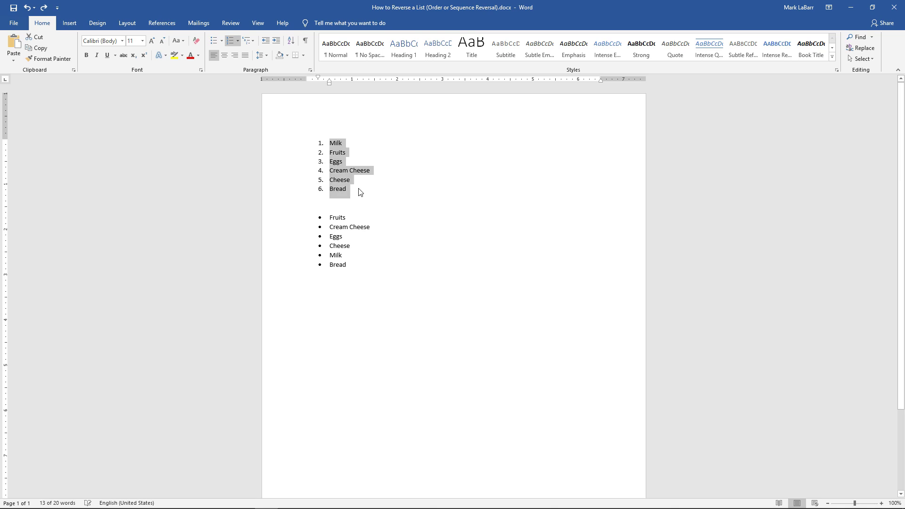
pyautogui.hotkey('ctrl', 'z')
pyautogui.click(355, 193)
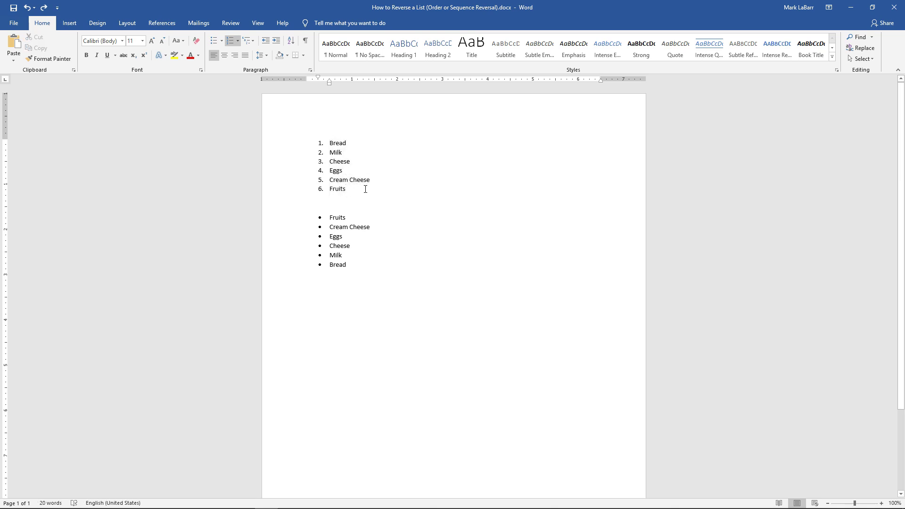
pyautogui.moveTo(354, 265); pyautogui.dragTo(325, 218)
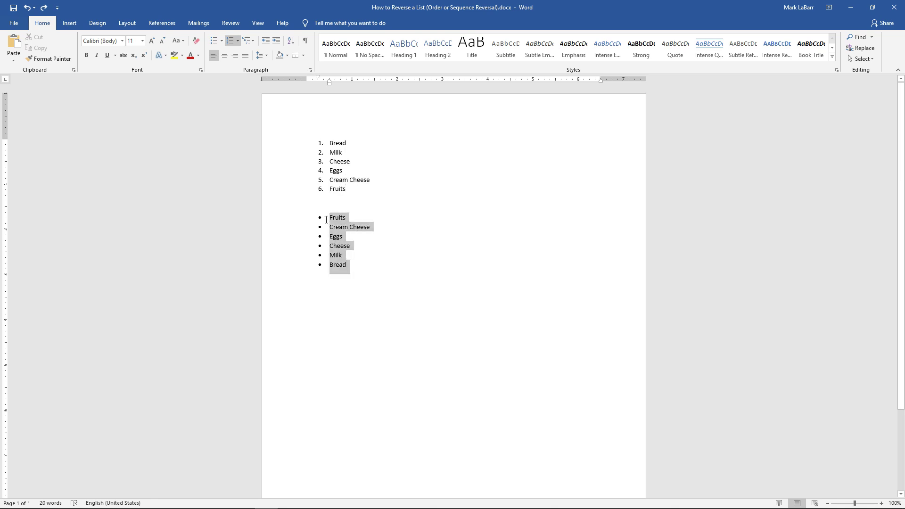
pyautogui.press('Delete')
pyautogui.press('BackSpace')
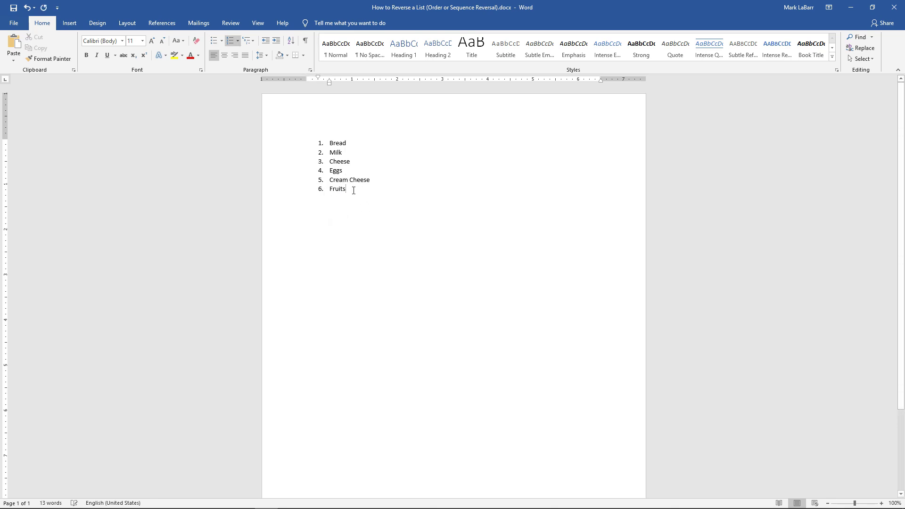
# Paste a text-only copy of the numbered list on a new line below the original
pyautogui.moveTo(354, 190); pyautogui.dragTo(328, 143)
pyautogui.hotkey('ctrl', 'c')
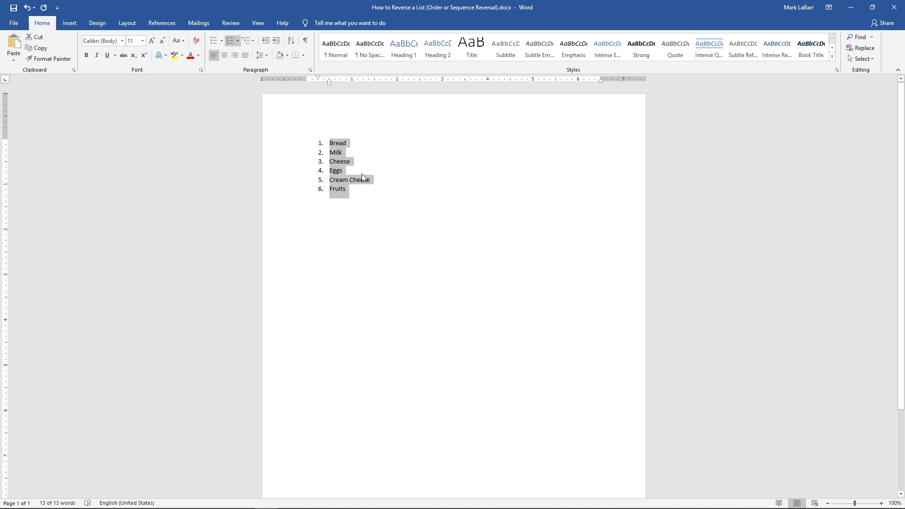
pyautogui.click(370, 196)
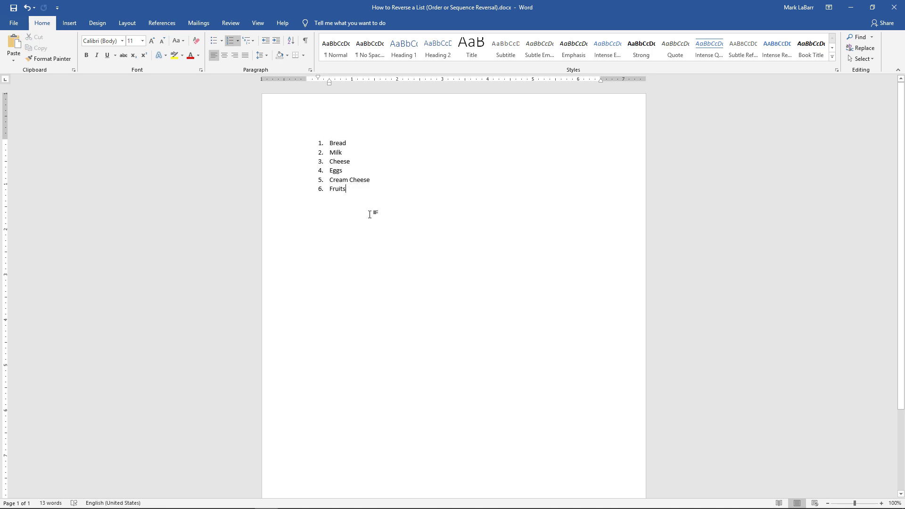
pyautogui.press('Return')
pyautogui.press('Return')
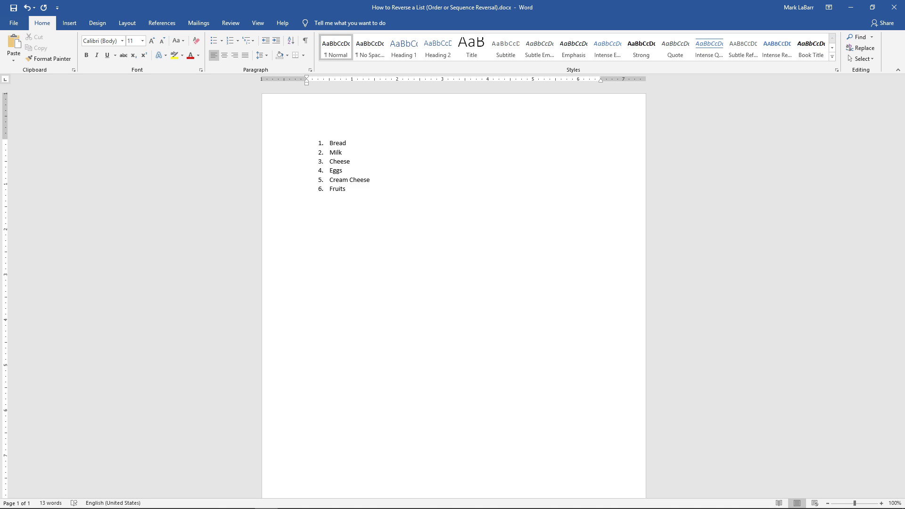
pyautogui.hotkey('ctrl', 'v')
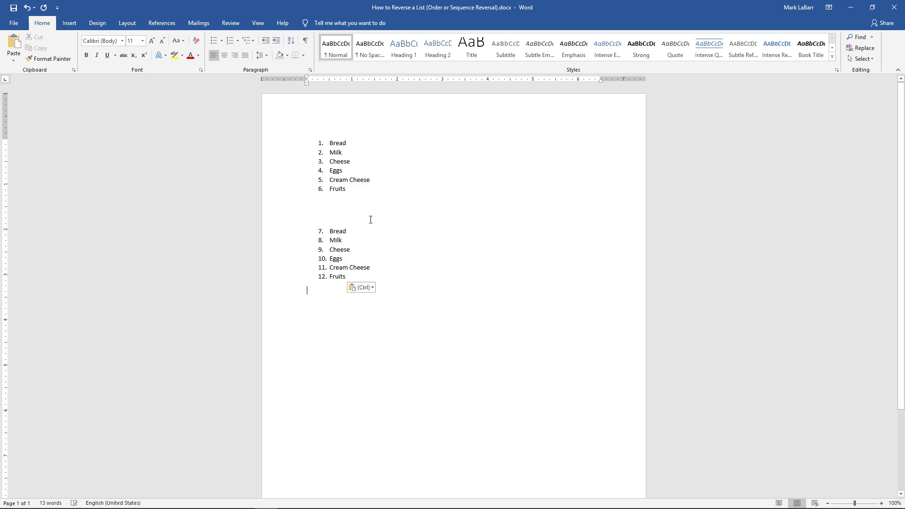
pyautogui.click(370, 288)
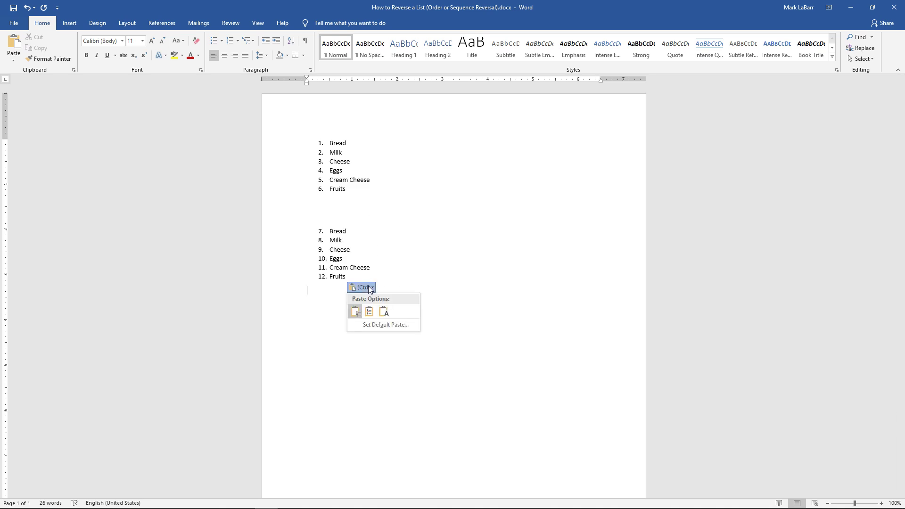
pyautogui.click(384, 313)
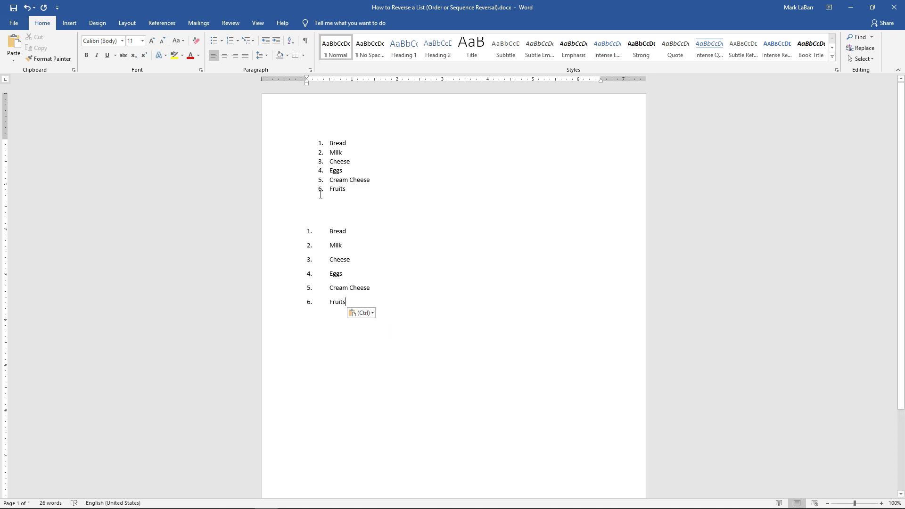
pyautogui.click(322, 142)
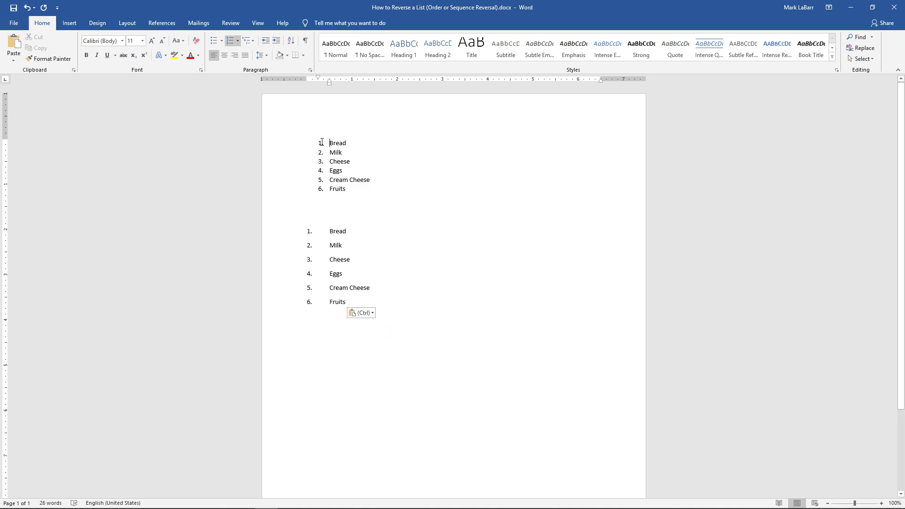
pyautogui.click(311, 230)
pyautogui.click(342, 246)
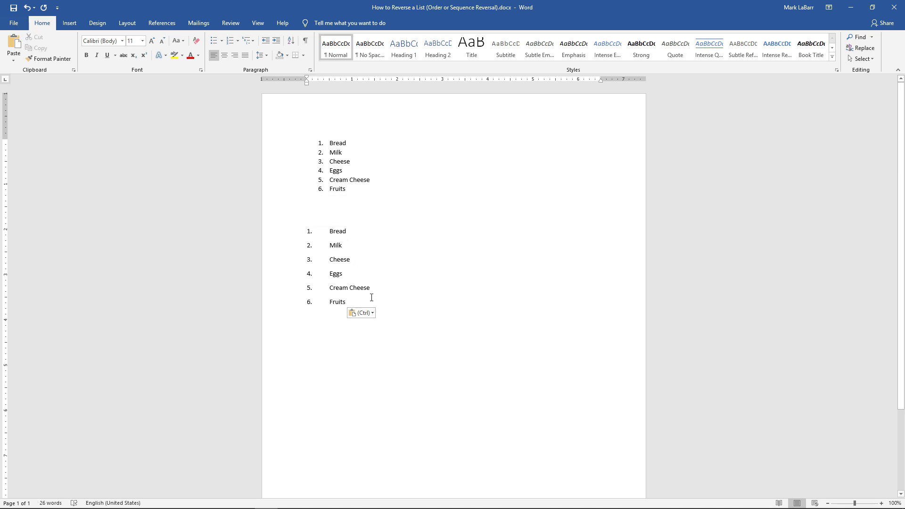
# Convert the pasted copy into a two-column table of numbers and items, separated by tabs
pyautogui.moveTo(371, 298)
pyautogui.mouseDown()
pyautogui.moveTo(300, 241)
pyautogui.moveTo(298, 231)
pyautogui.mouseUp()
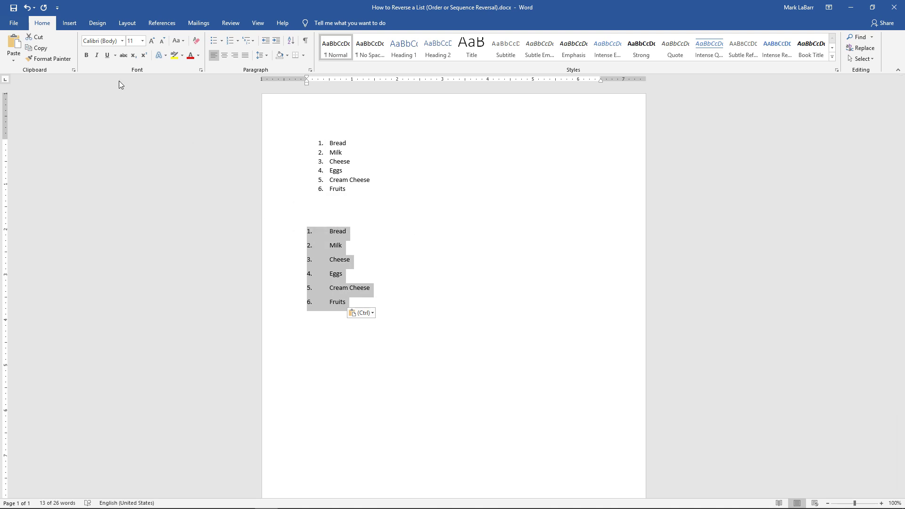
pyautogui.click(69, 24)
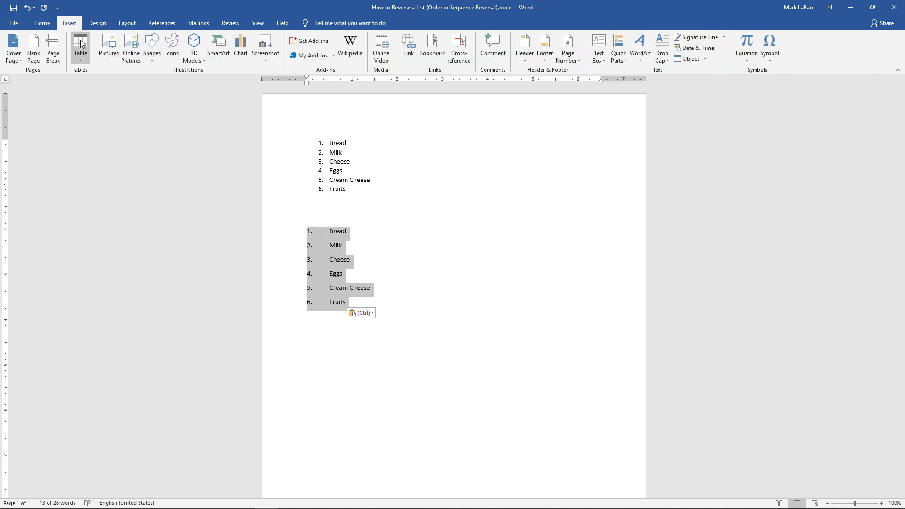
pyautogui.click(81, 44)
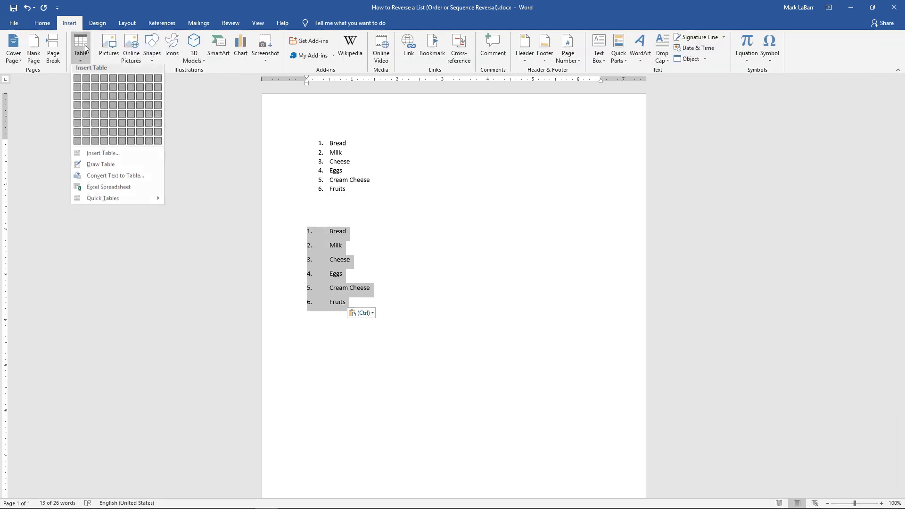
pyautogui.click(115, 179)
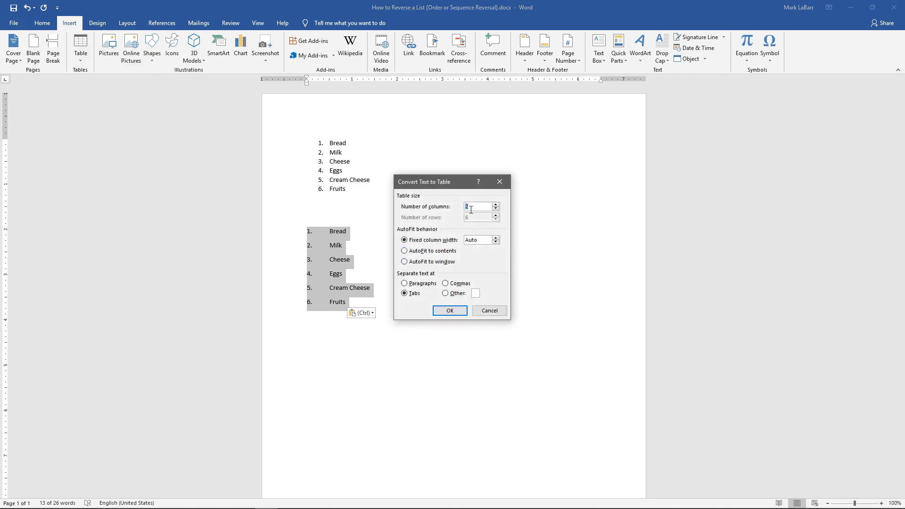
pyautogui.click(443, 310)
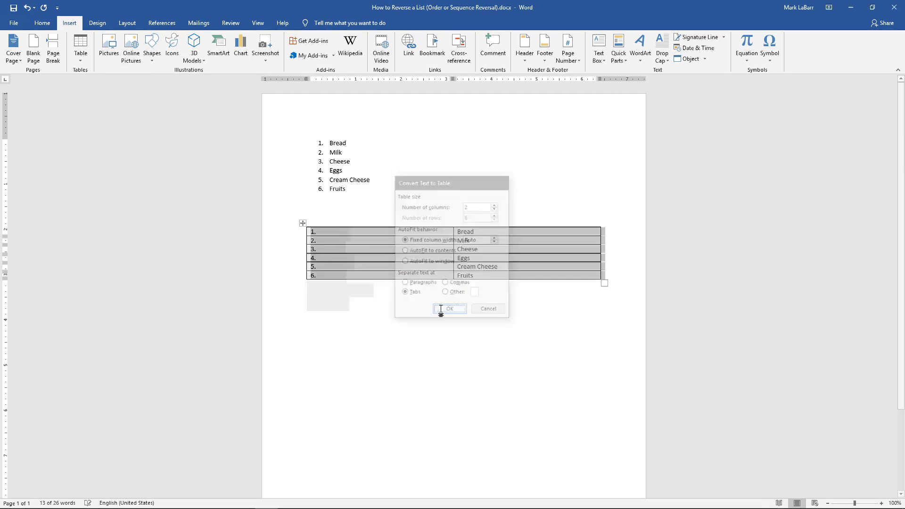
pyautogui.click(331, 239)
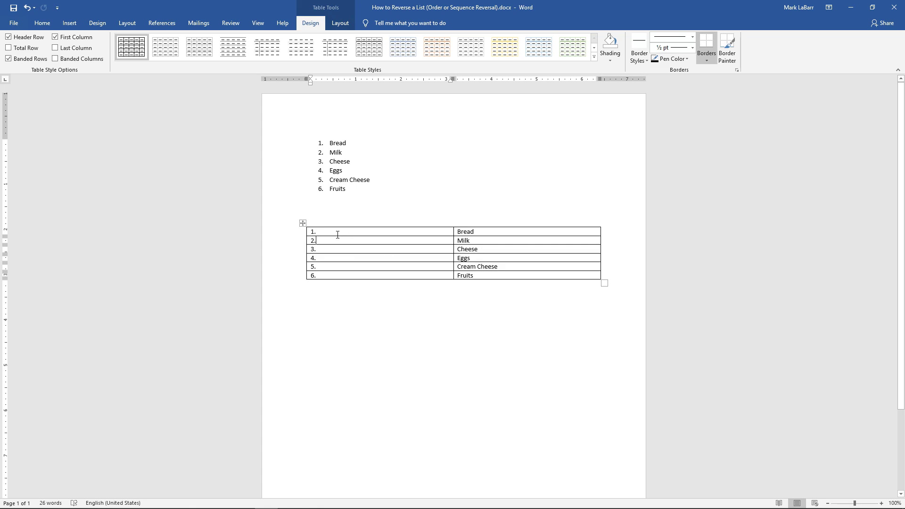
# Sort the table descending by Column 1 as numbers, so 6 Fruits comes first
pyautogui.click(337, 234)
pyautogui.click(42, 23)
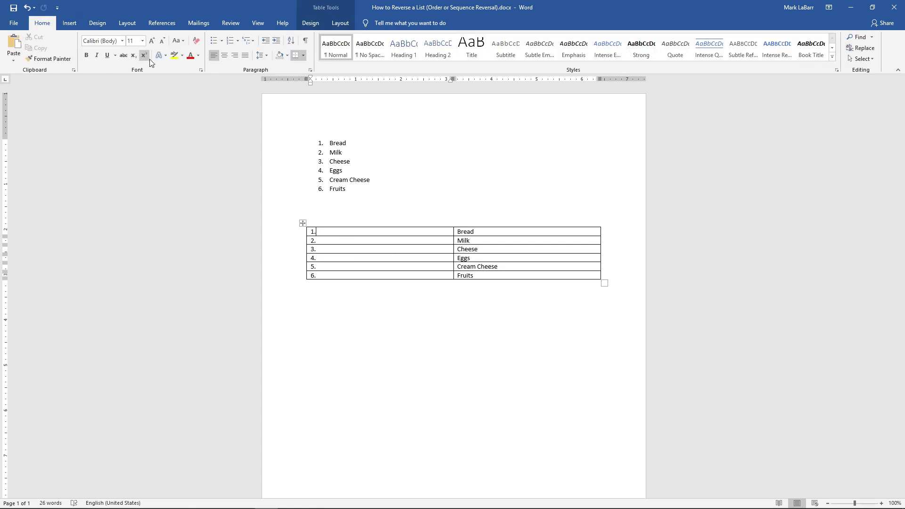
pyautogui.click(290, 46)
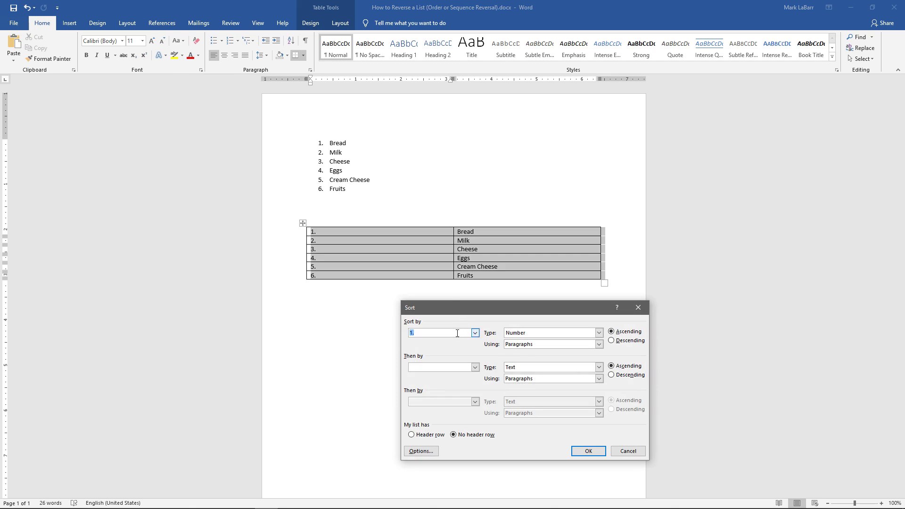
pyautogui.click(474, 333)
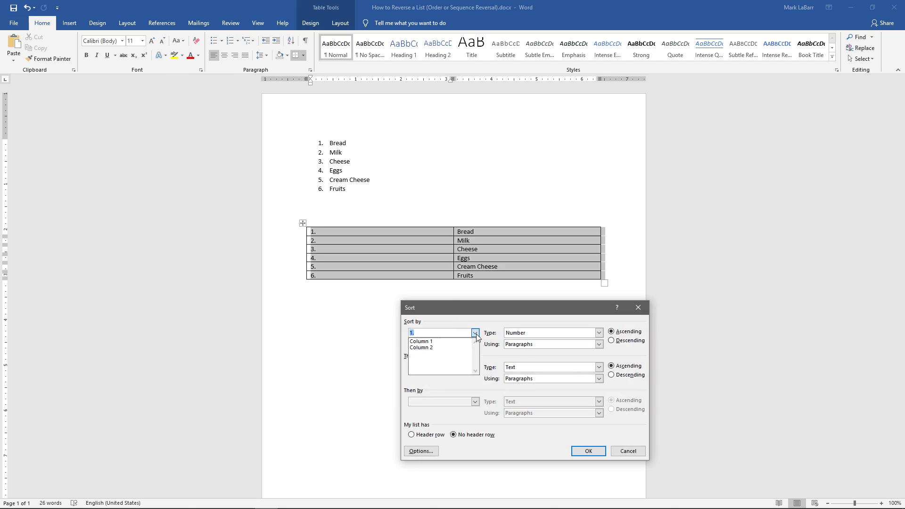
pyautogui.click(421, 341)
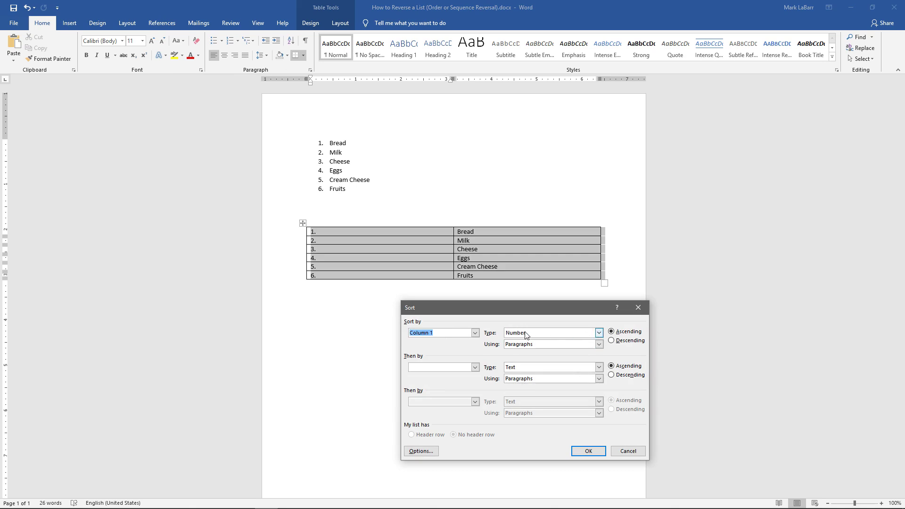
pyautogui.click(617, 347)
pyautogui.click(587, 451)
pyautogui.click(476, 238)
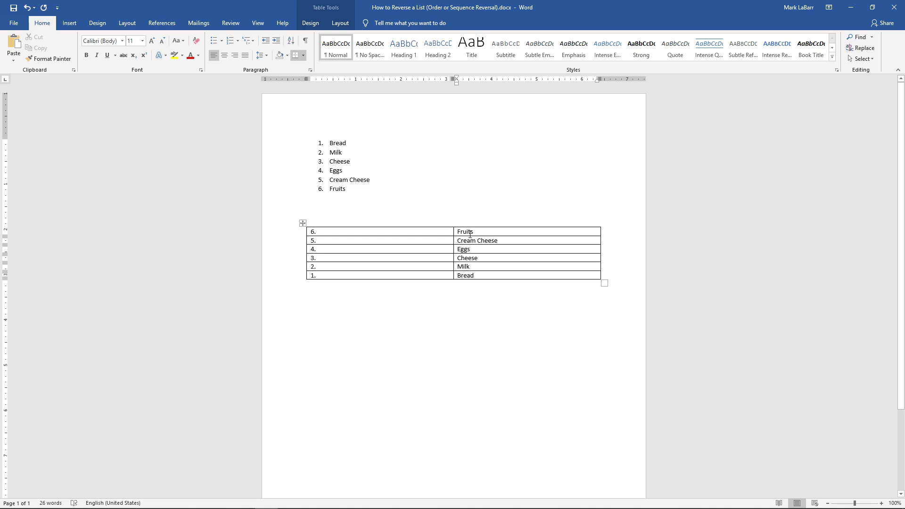
# Delete the number column, then convert the table to text separated by paragraph marks
pyautogui.rightClick(330, 225)
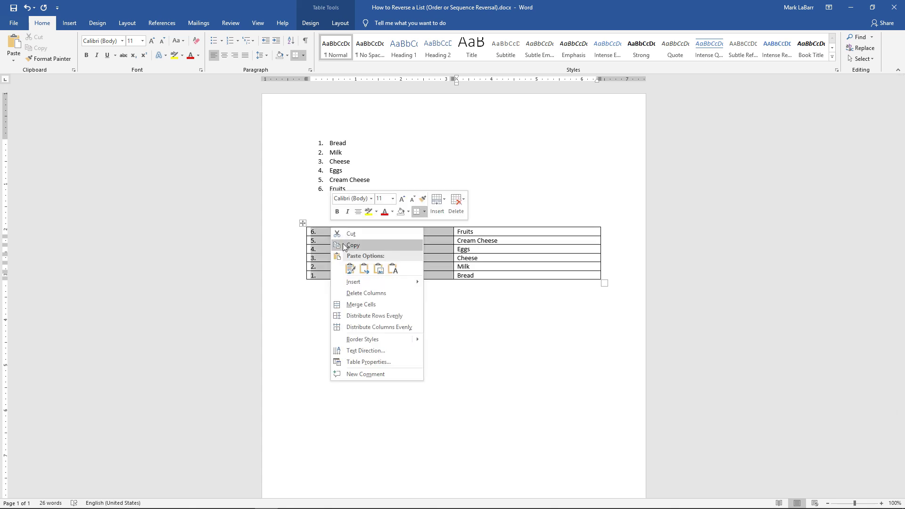
pyautogui.click(355, 294)
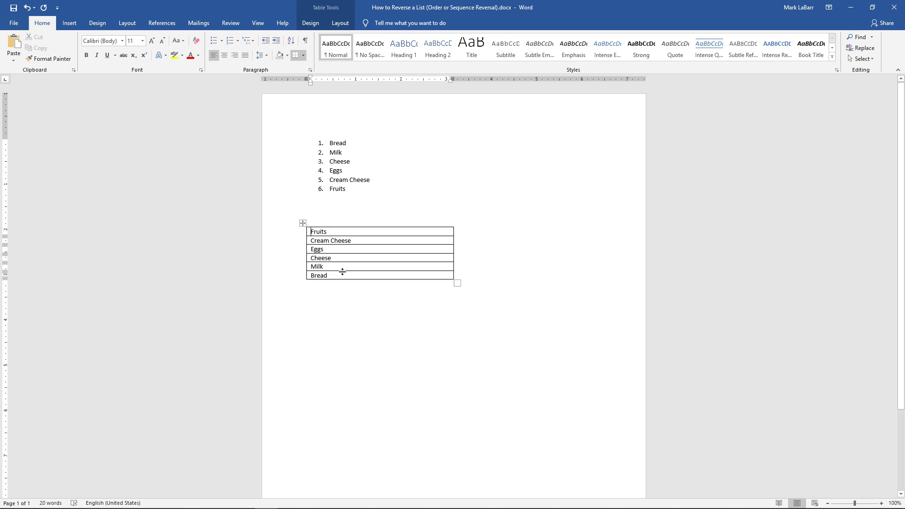
pyautogui.click(338, 26)
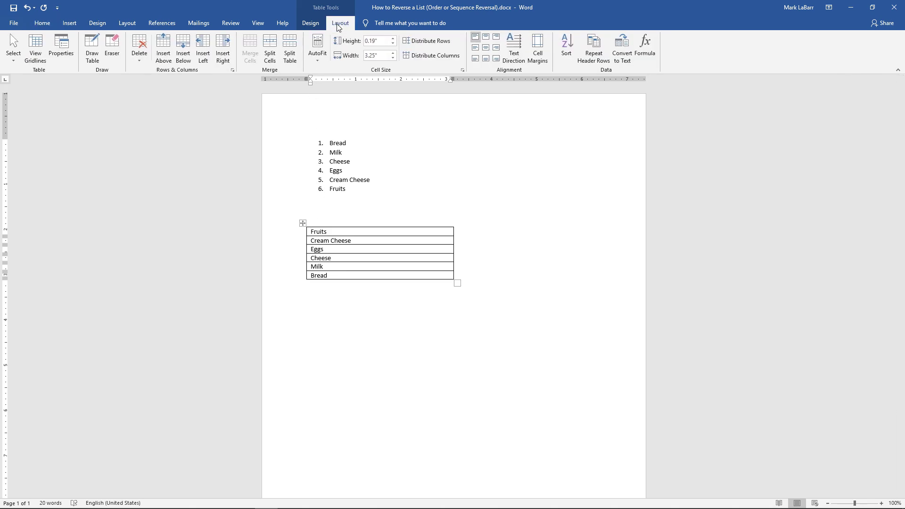
pyautogui.click(622, 55)
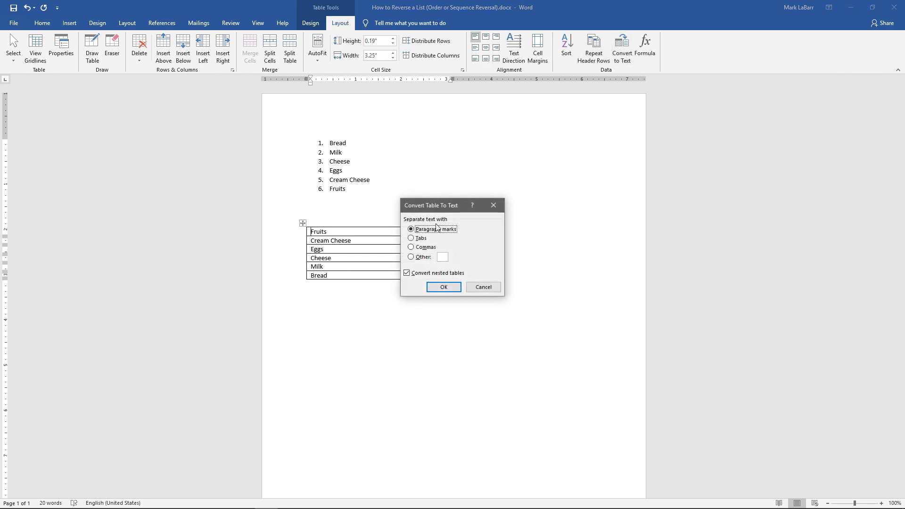
pyautogui.click(435, 287)
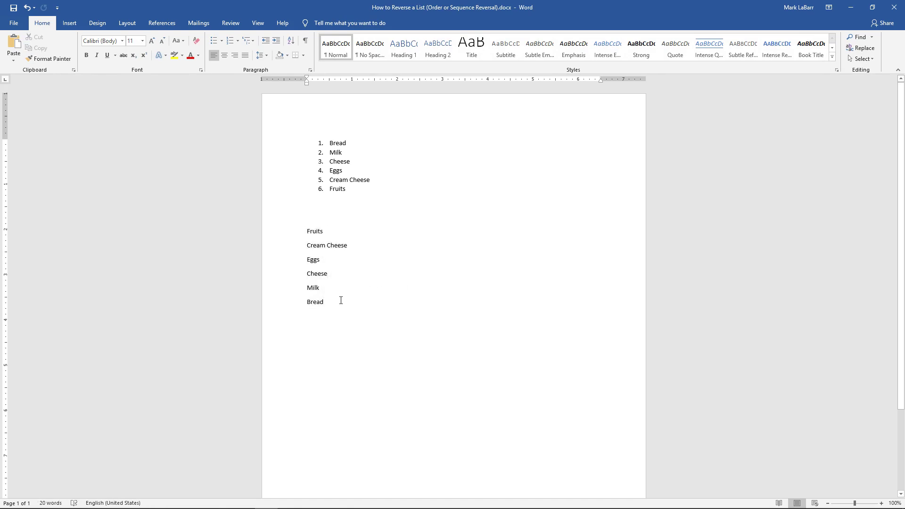
# Number the six reversed lines as a new list restarting at 1, Fruits through Bread
pyautogui.moveTo(339, 303); pyautogui.dragTo(312, 230)
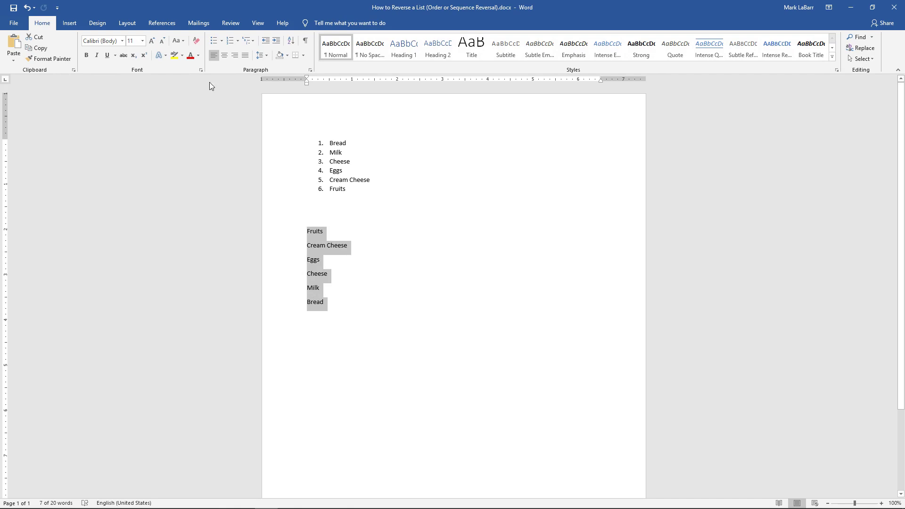
pyautogui.click(230, 44)
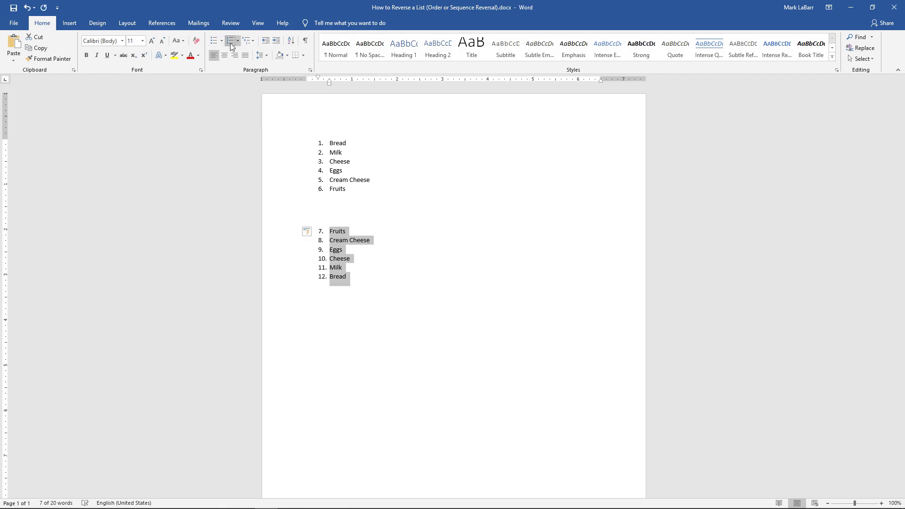
pyautogui.click(310, 234)
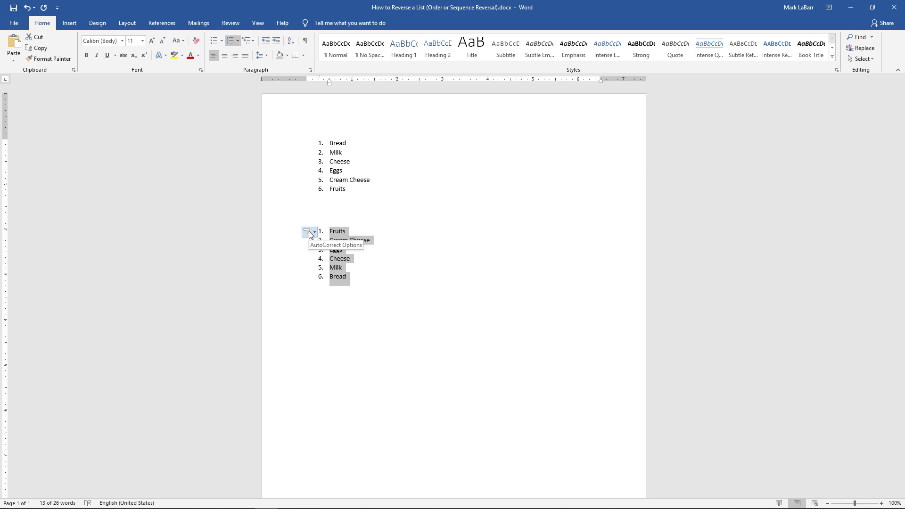
pyautogui.click(361, 282)
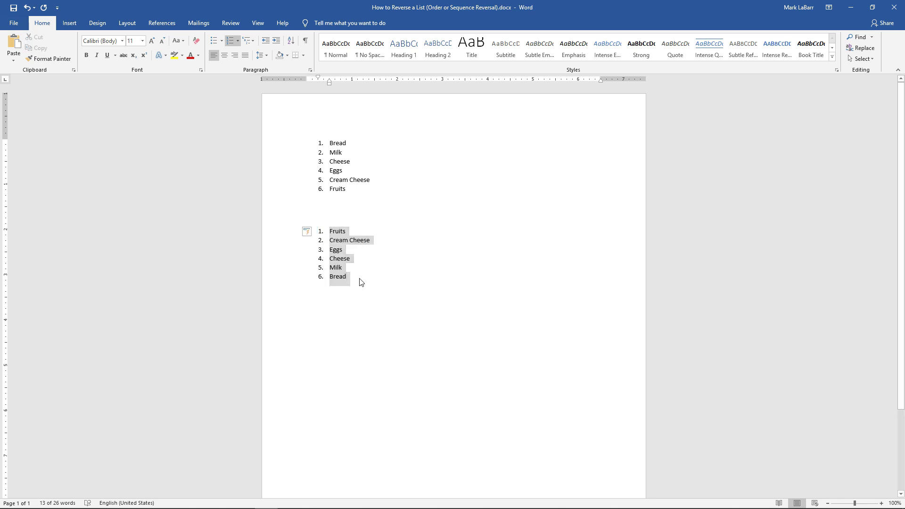
pyautogui.moveTo(364, 277); pyautogui.dragTo(329, 230)
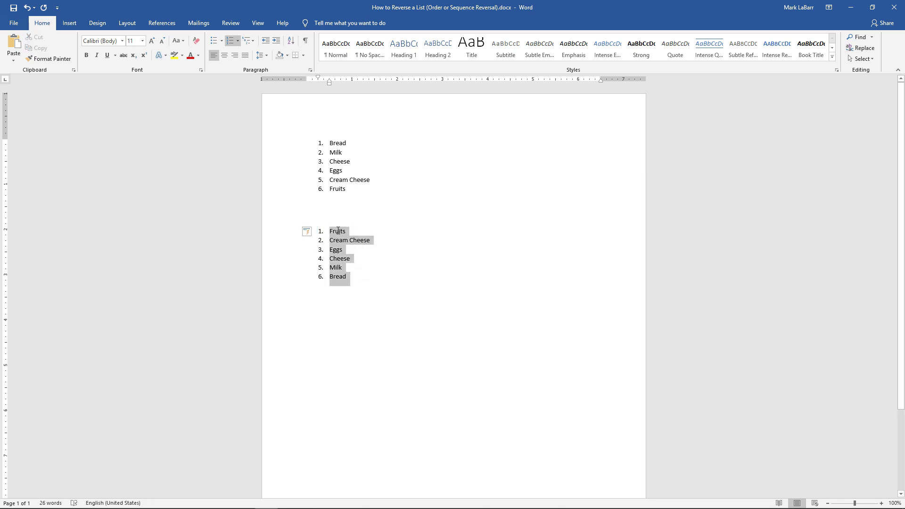
pyautogui.click(370, 265)
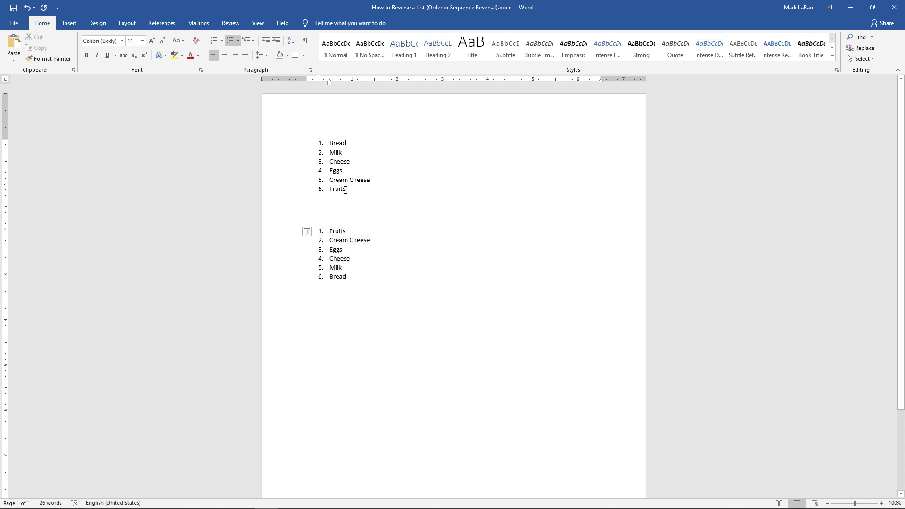
pyautogui.moveTo(346, 190); pyautogui.dragTo(316, 135)
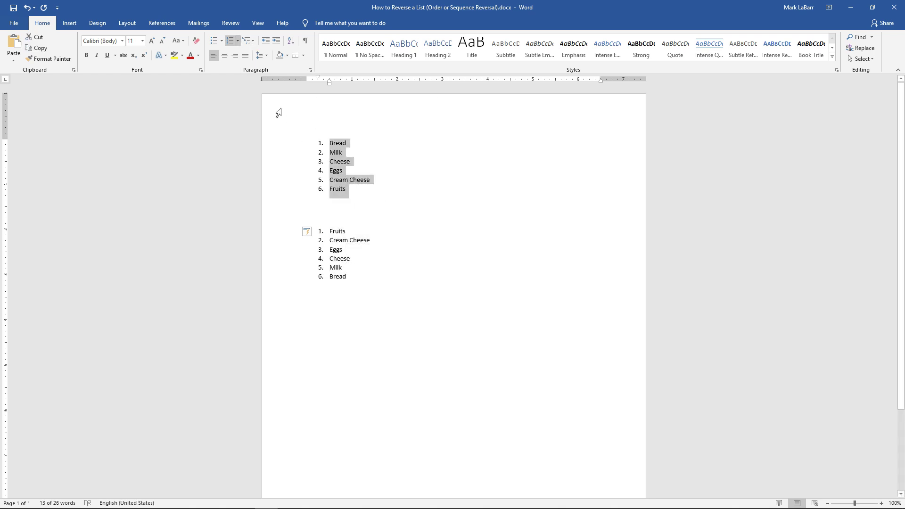
pyautogui.click(214, 41)
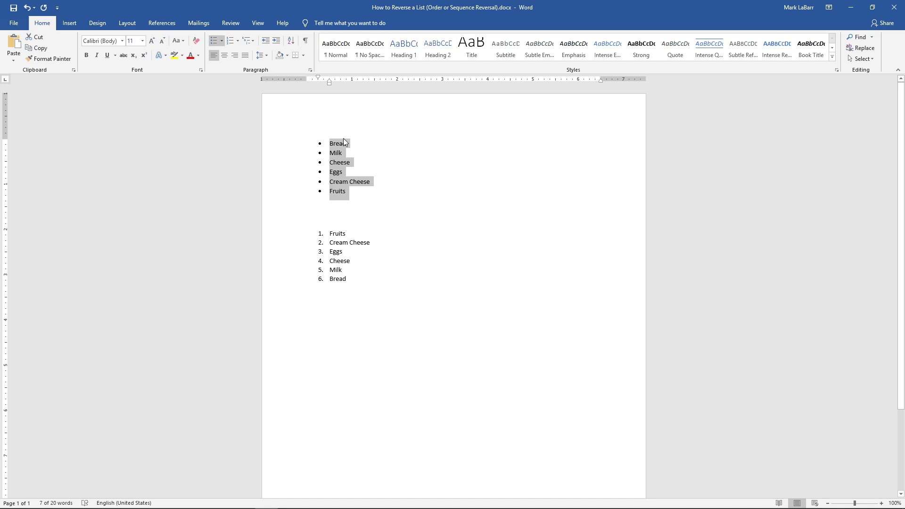
pyautogui.click(230, 40)
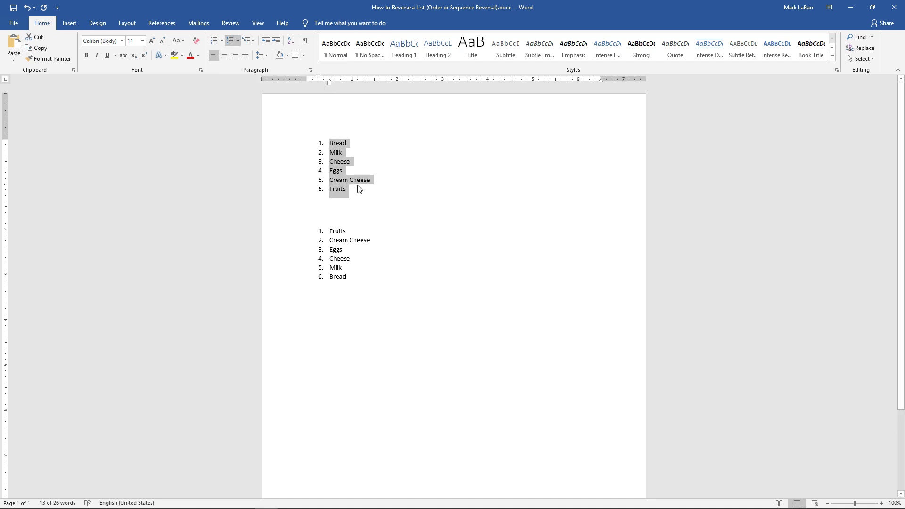